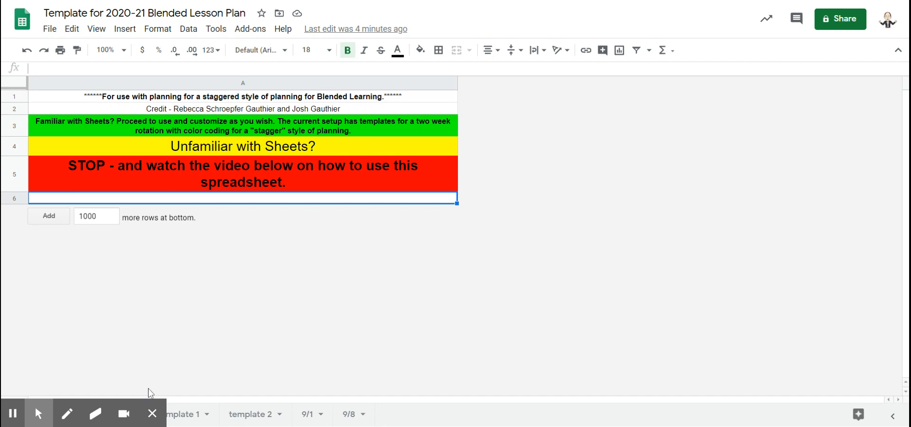
# Browse the 9/1, 9/8, template 1 and template 2 sheets of the lesson plan
pyautogui.click(152, 413)
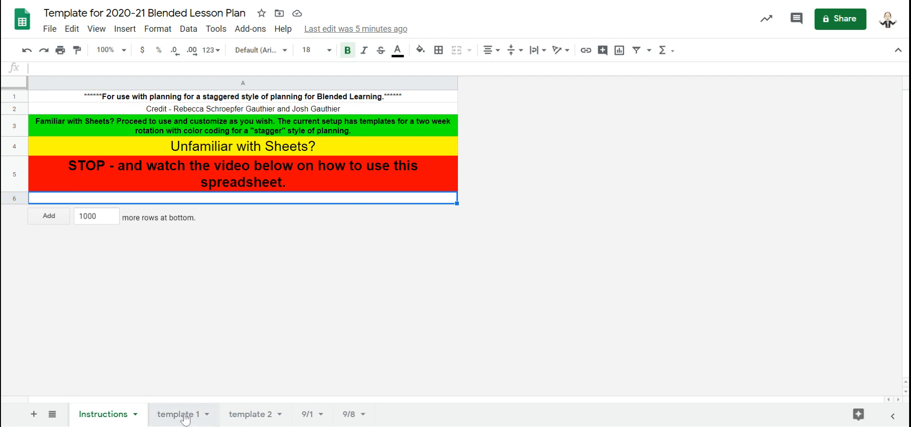
pyautogui.click(306, 416)
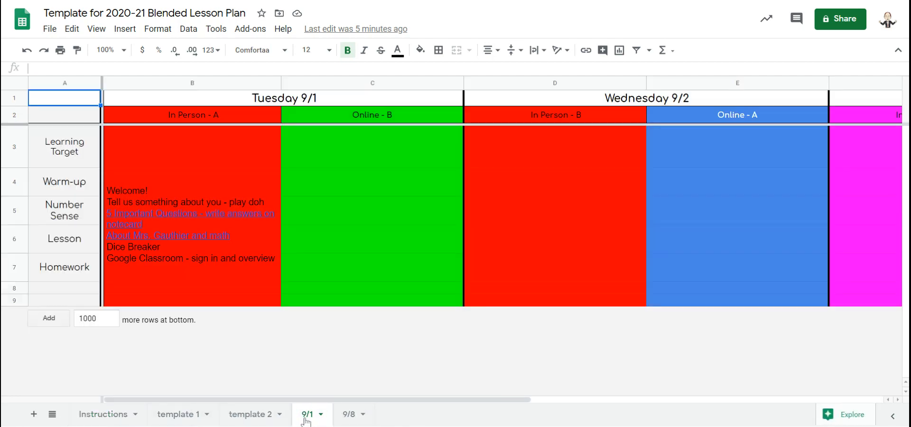
pyautogui.click(352, 414)
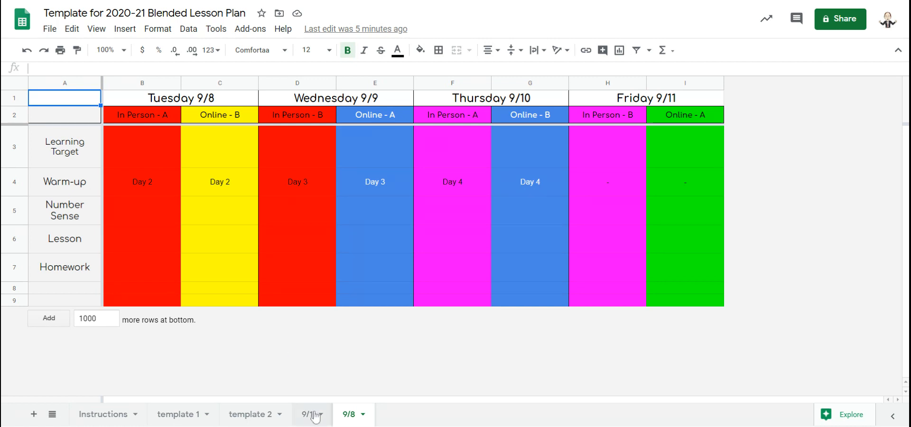
pyautogui.click(181, 414)
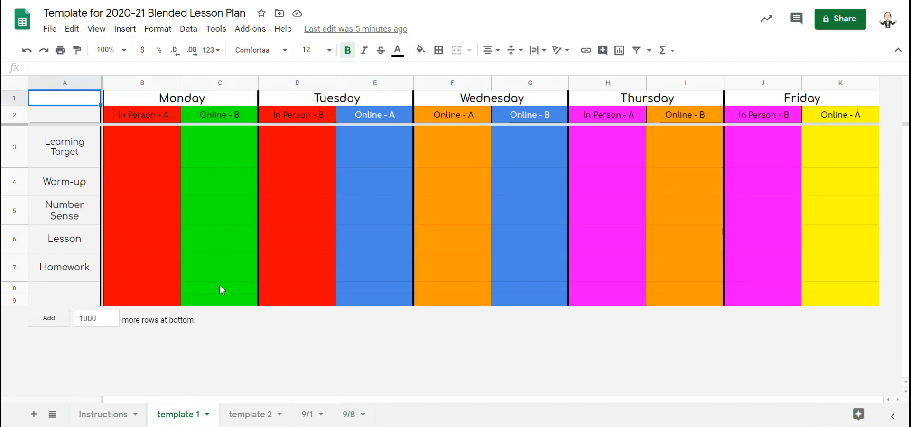
pyautogui.click(246, 415)
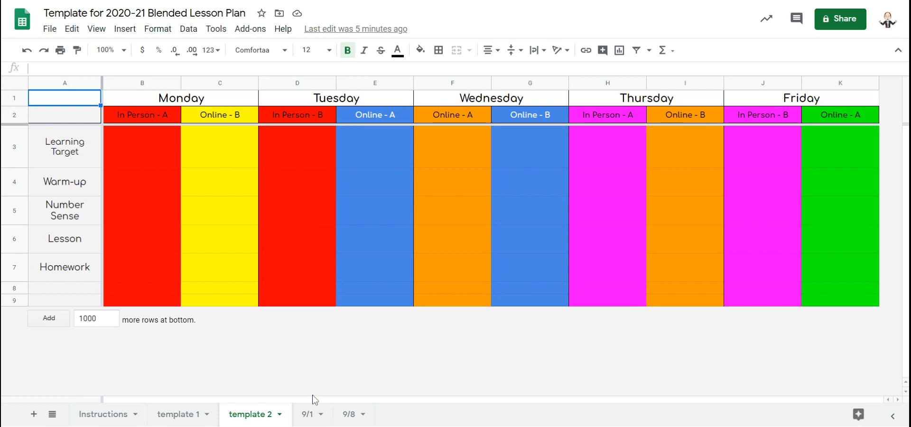
pyautogui.click(308, 414)
# Scroll across the 9/1 week sheet and compare it with the 9/8 and template 1 sheets
pyautogui.moveTo(241, 255)
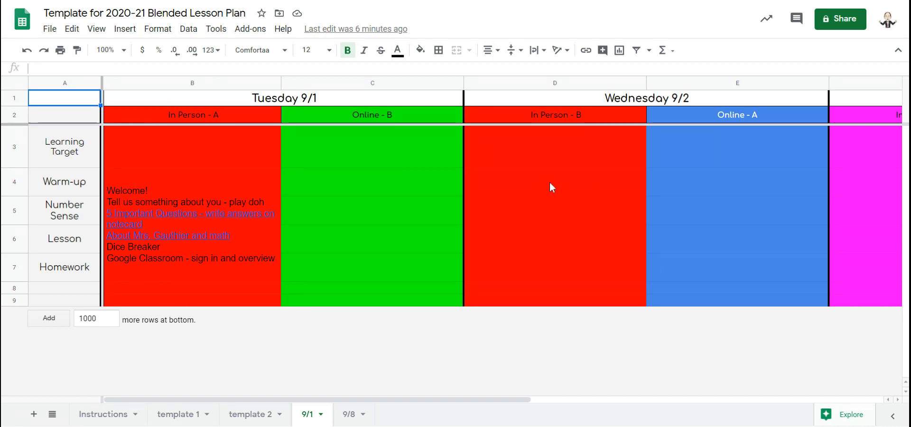
pyautogui.hscroll(2, 548, 181)
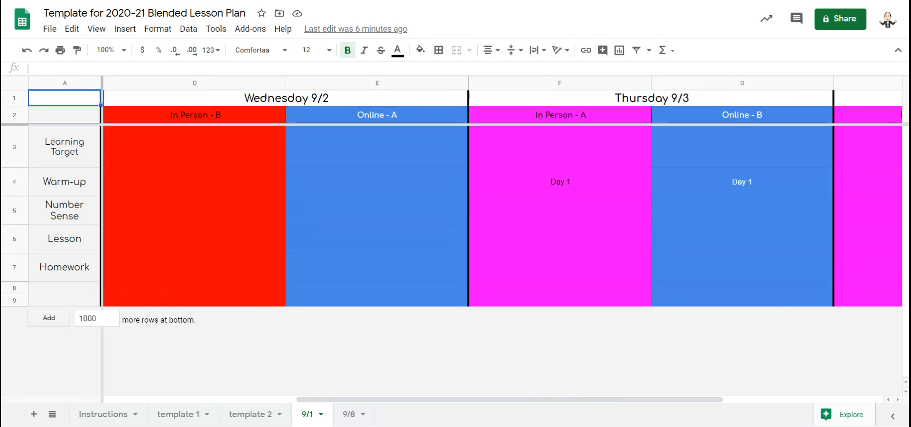
pyautogui.hscroll(2, 503, 198)
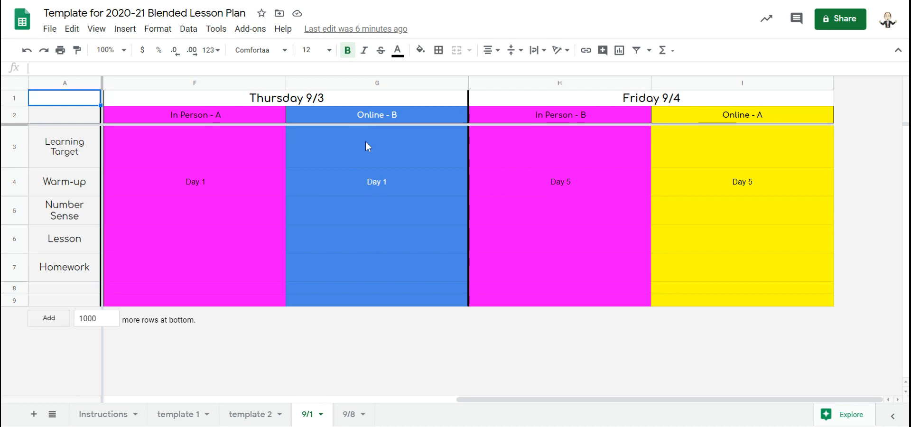
pyautogui.hscroll(-1, 531, 214)
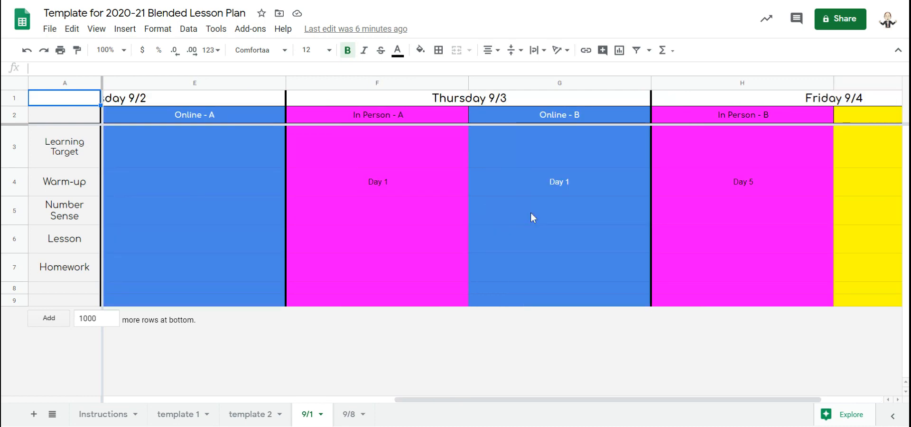
pyautogui.hscroll(1, 672, 230)
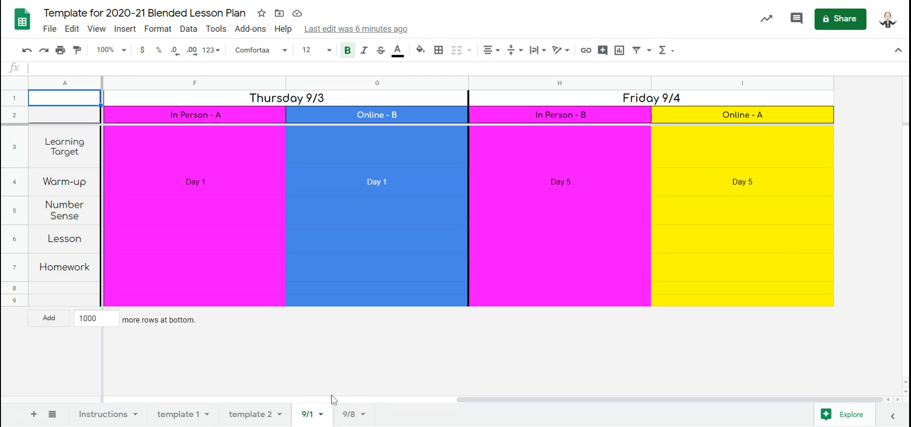
pyautogui.click(349, 415)
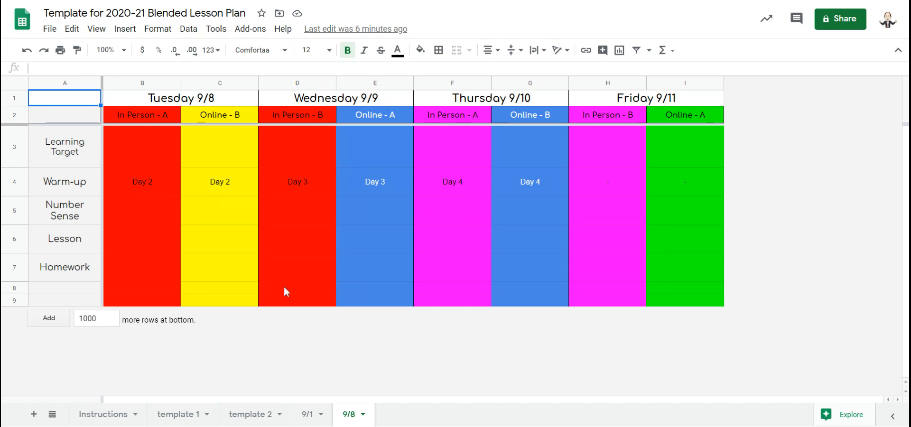
pyautogui.click(309, 420)
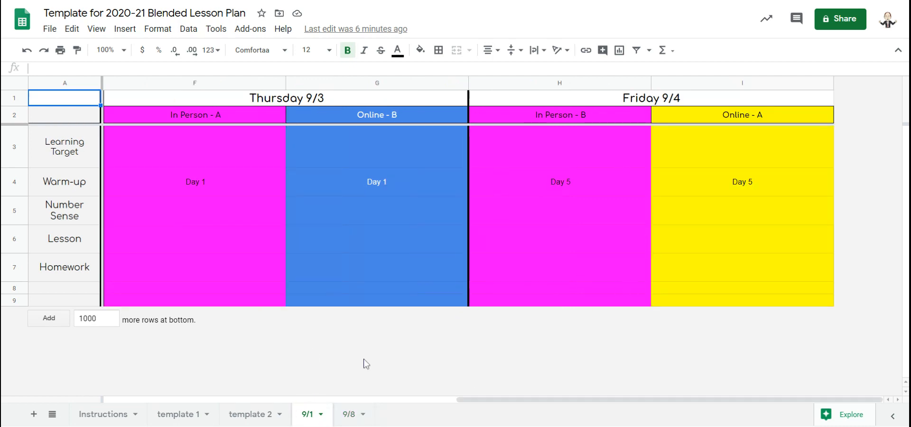
pyautogui.click(341, 419)
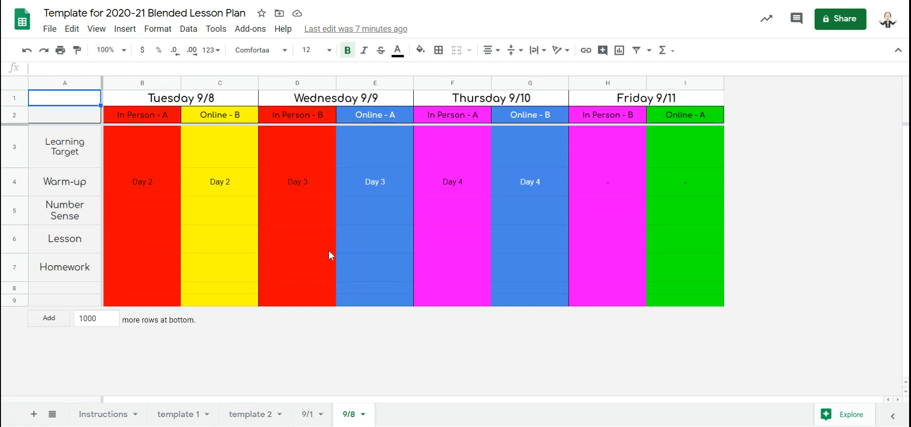
pyautogui.click(180, 415)
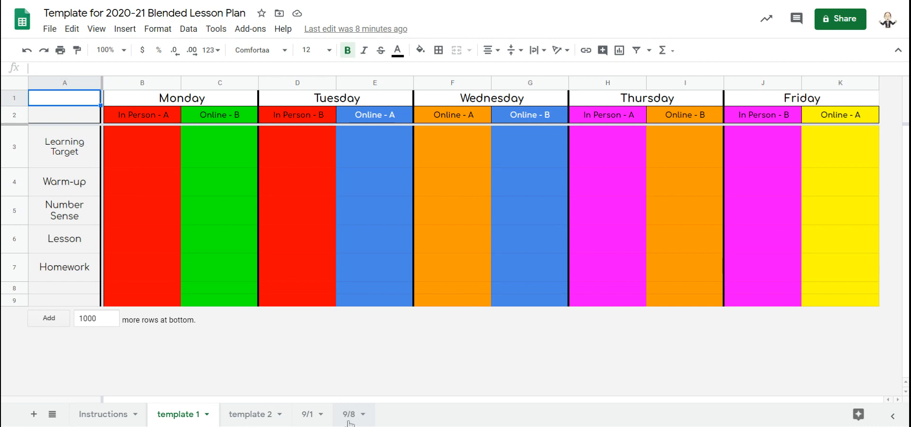
# Duplicate the template 1 sheet and move the copy to the end of the sheet tabs
pyautogui.click(207, 415)
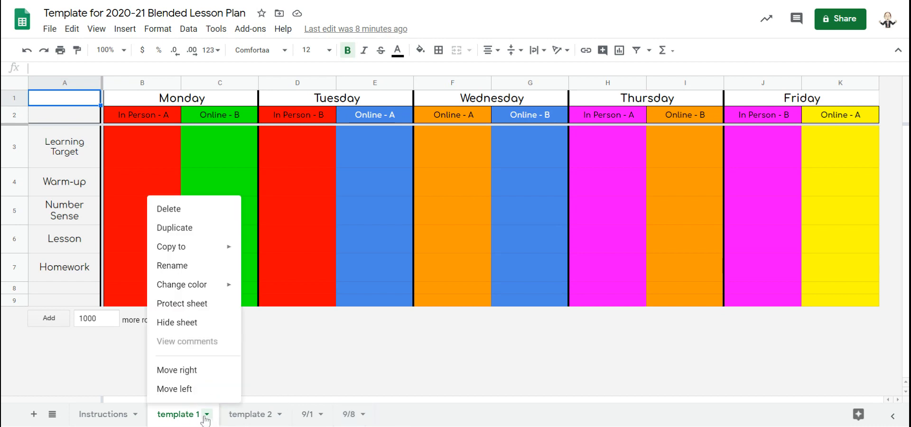
pyautogui.click(175, 228)
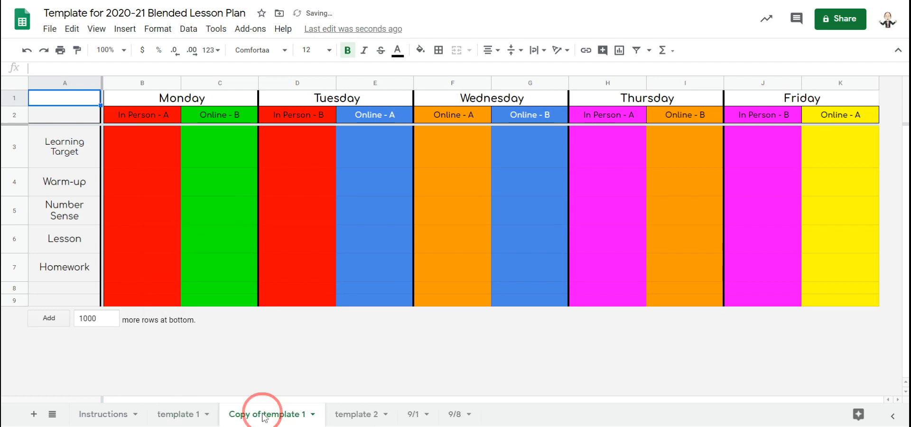
pyautogui.moveTo(263, 413); pyautogui.dragTo(479, 412)
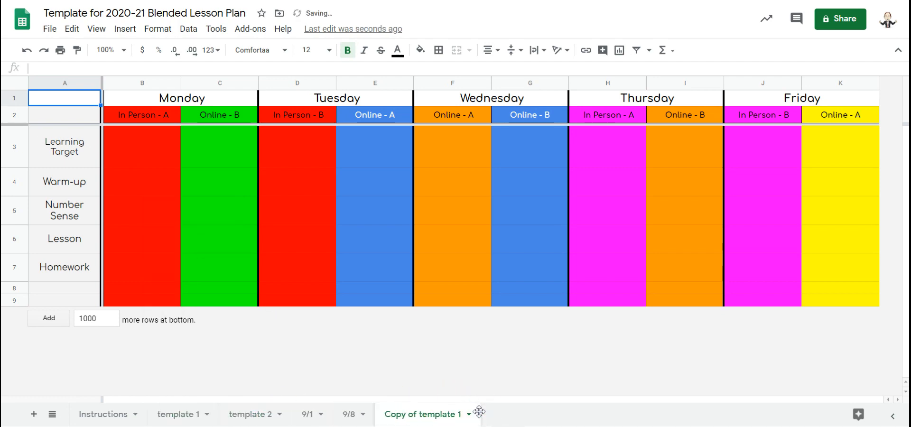
# Rename the copied template 1 sheet as 9/15
pyautogui.doubleClick(443, 413)
pyautogui.write('9/15')
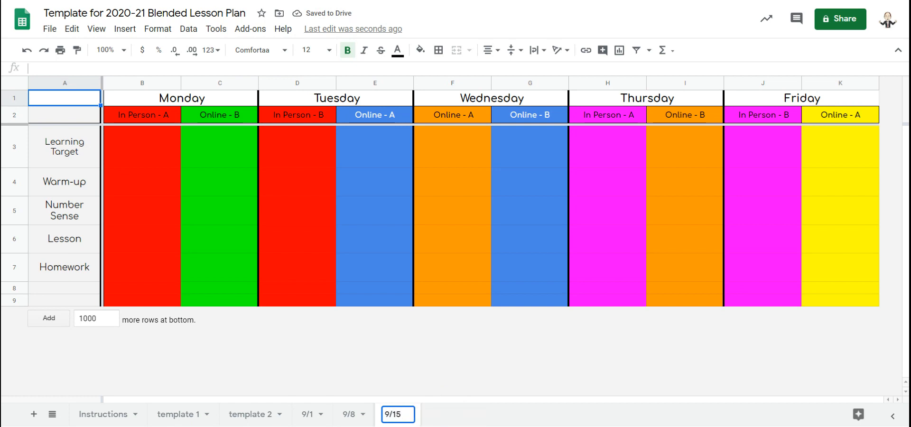
pyautogui.press('Return')
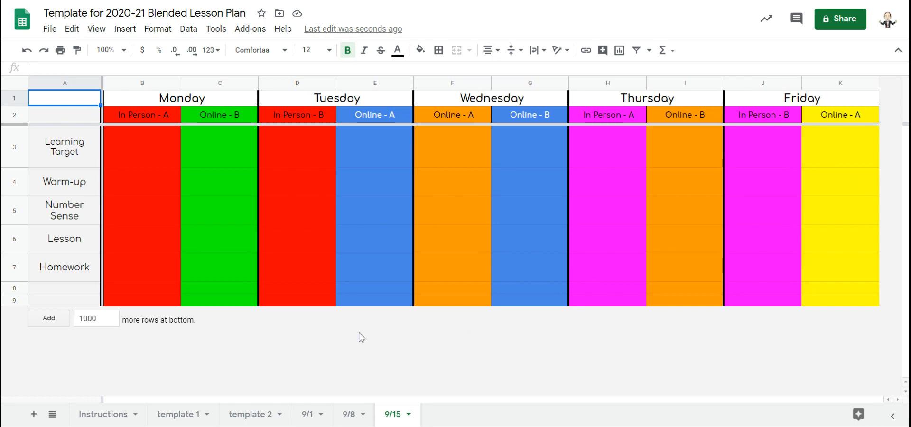
# Duplicate the template 2 sheet and move the copy to the end of the sheet tabs
pyautogui.click(239, 421)
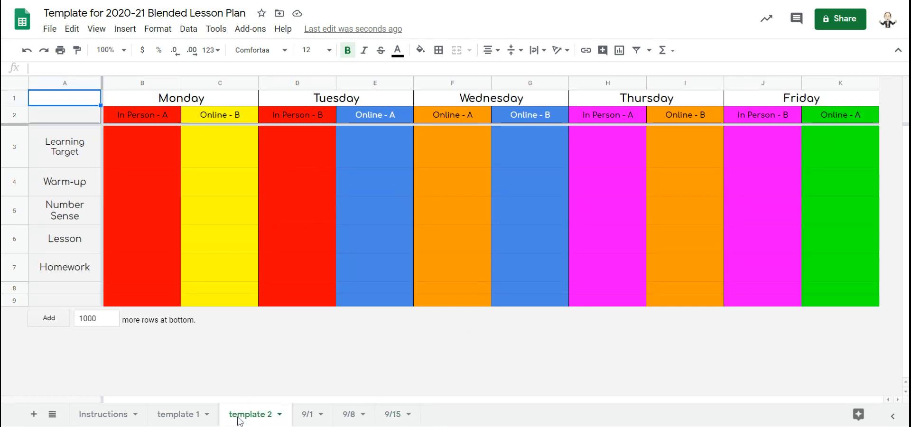
pyautogui.click(280, 414)
pyautogui.click(268, 228)
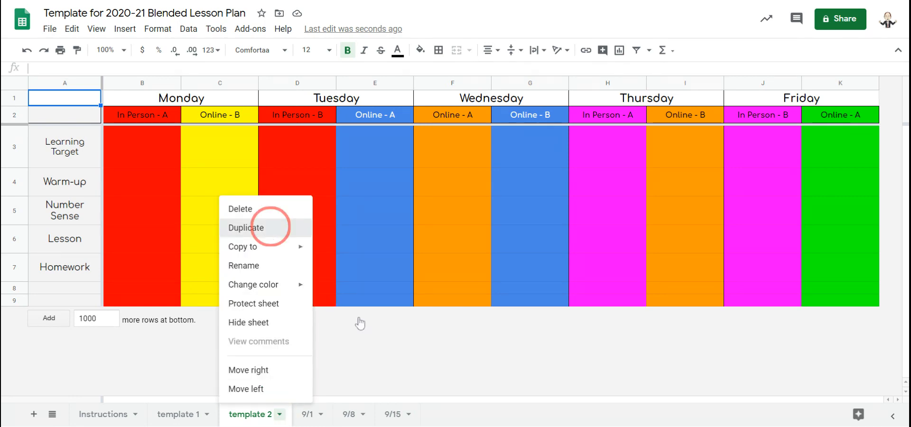
pyautogui.moveTo(341, 419); pyautogui.dragTo(521, 416)
# Rename the copied template 2 sheet as 9/22
pyautogui.doubleClick(478, 415)
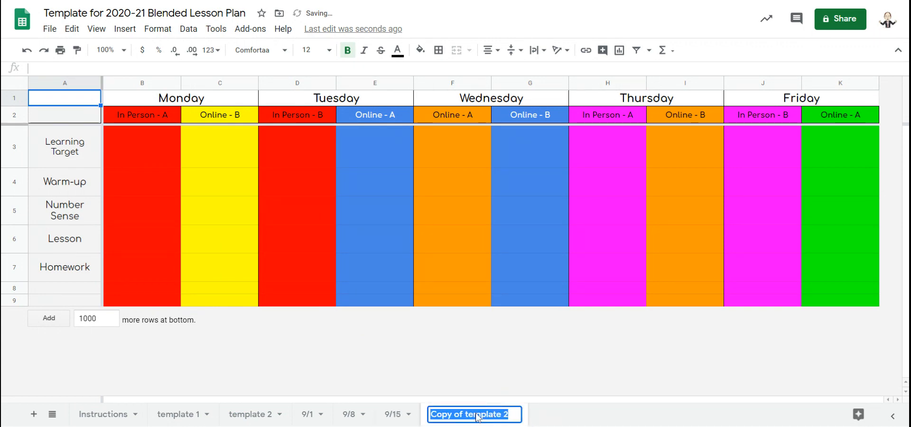
pyautogui.write('9/22')
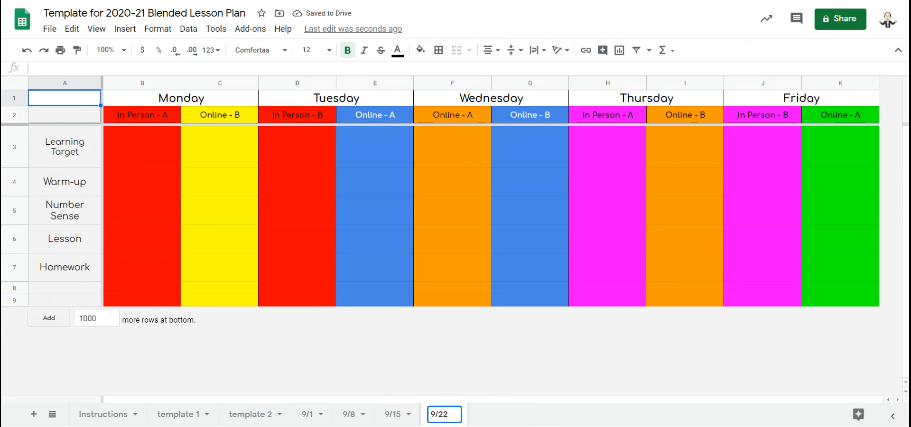
pyautogui.press('Return')
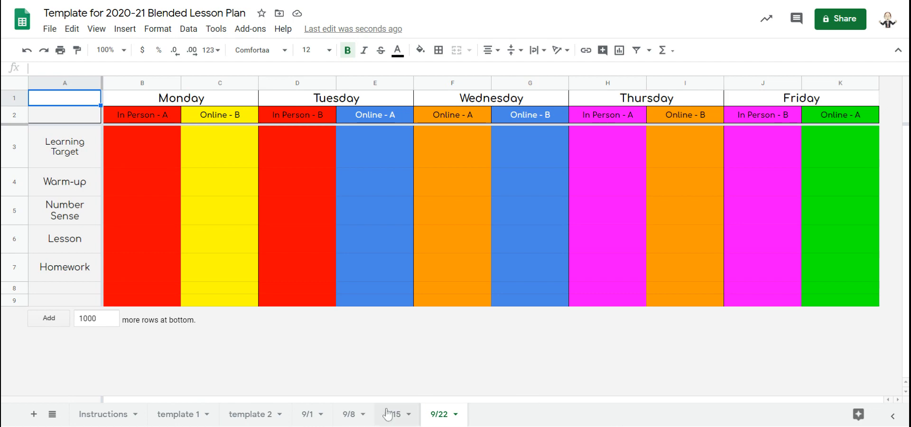
# Hide the 9/1 sheet
pyautogui.click(321, 415)
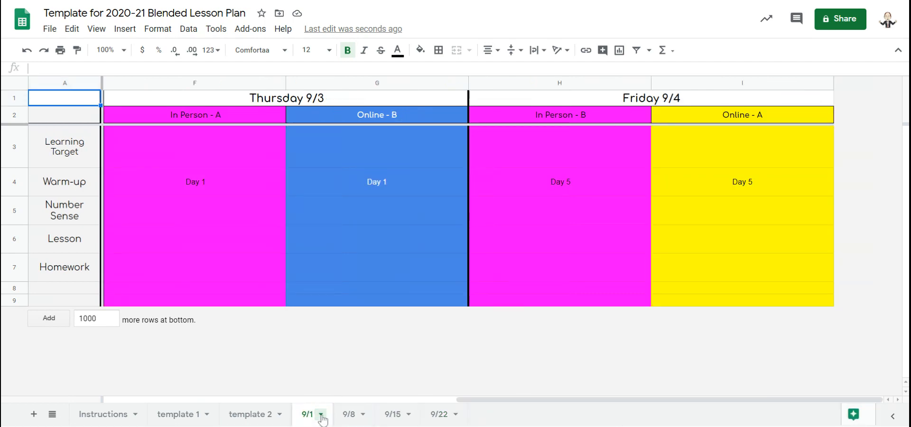
pyautogui.click(322, 416)
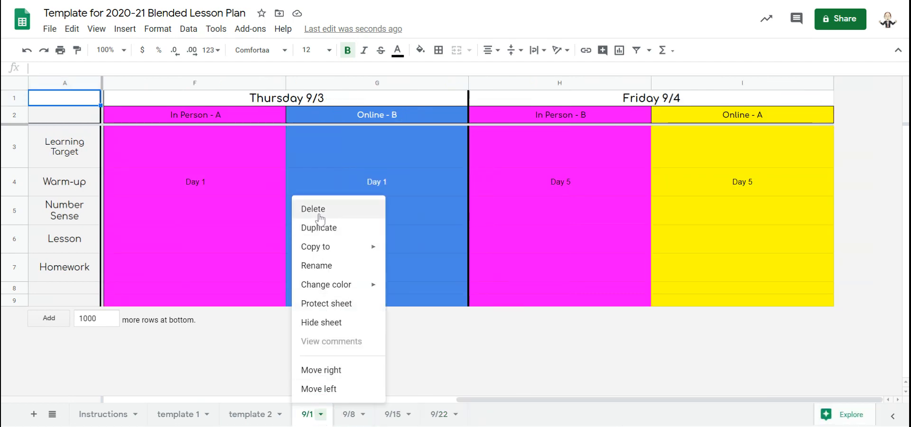
pyautogui.click(321, 326)
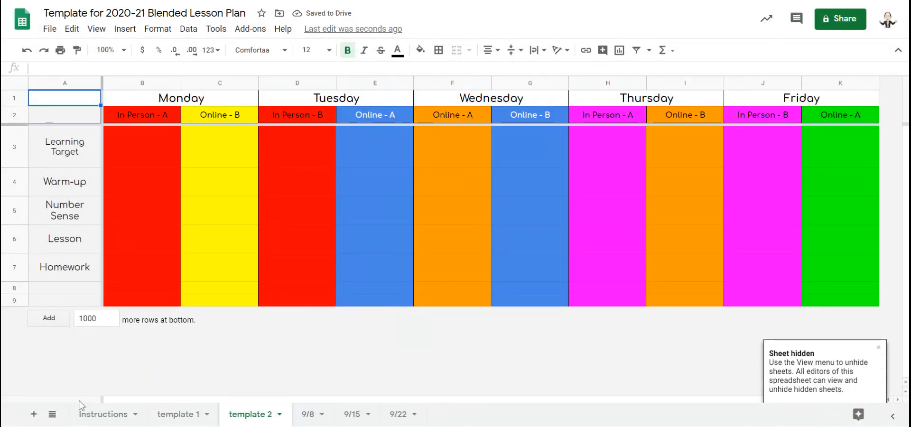
# Unhide the 9/1 sheet from the list of all sheets
pyautogui.click(51, 415)
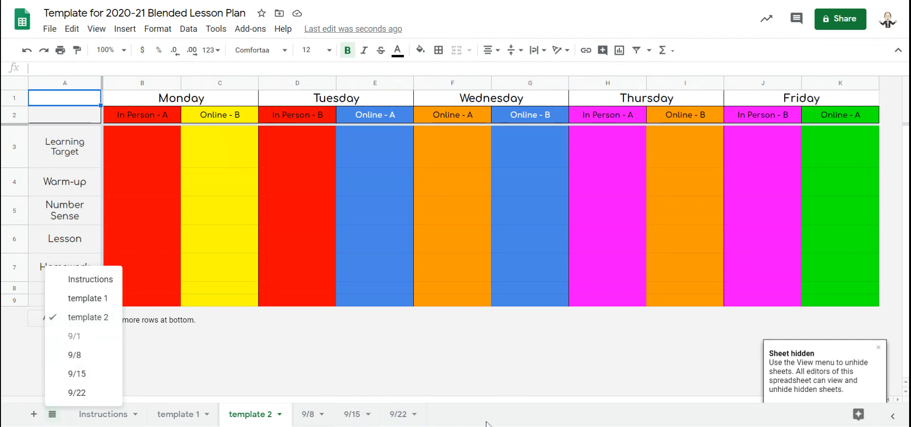
pyautogui.click(506, 415)
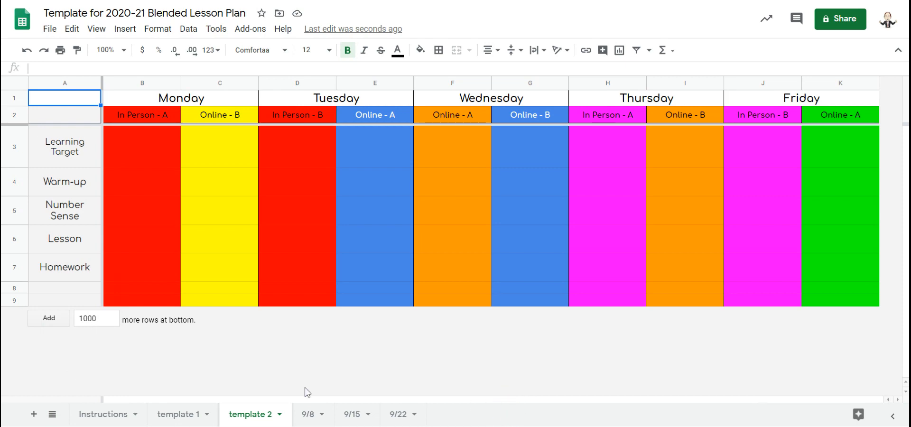
pyautogui.click(53, 414)
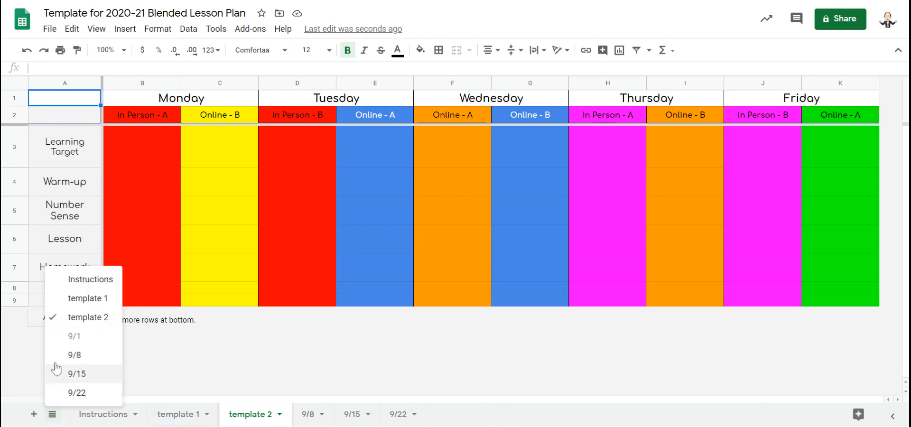
pyautogui.click(72, 336)
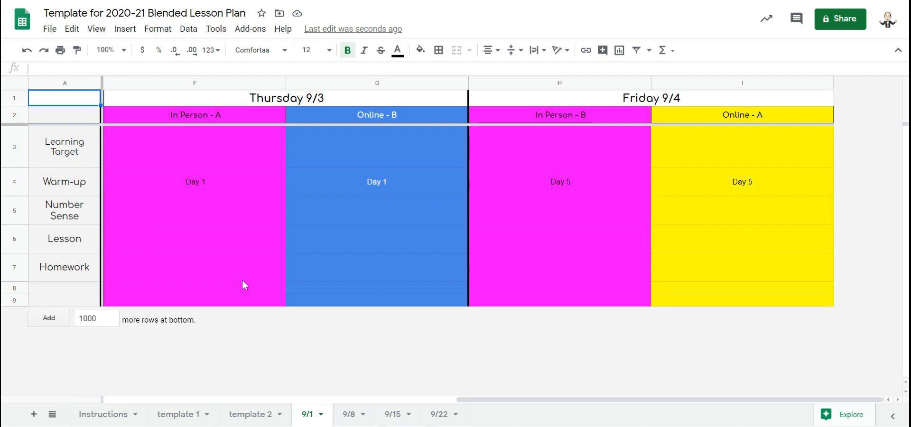
pyautogui.click(148, 144)
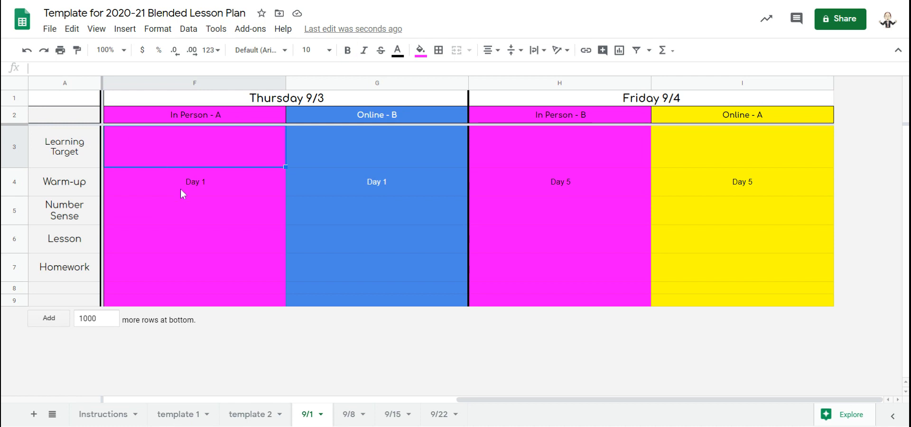
pyautogui.click(209, 215)
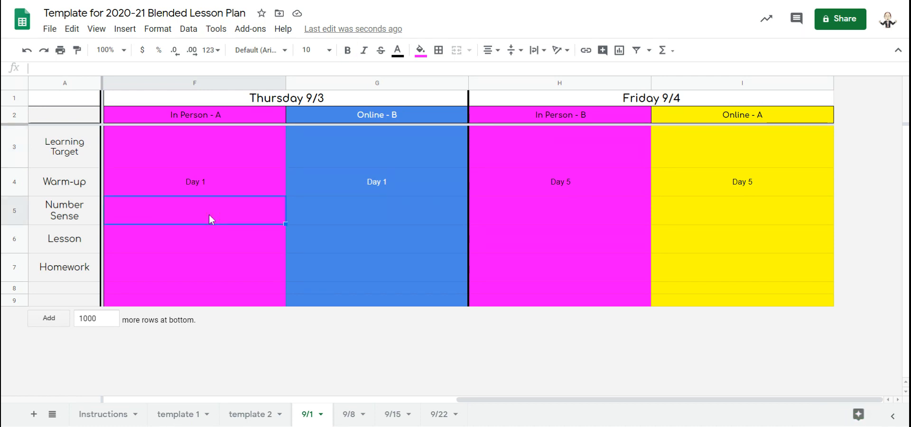
pyautogui.write('check out this v')
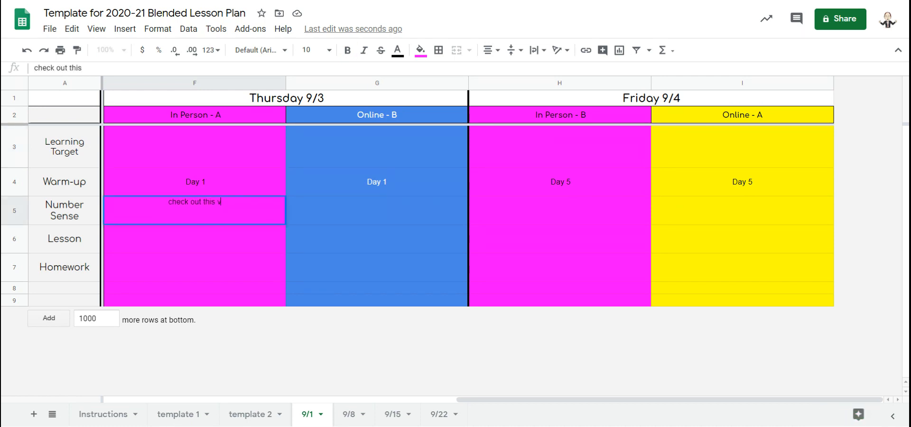
pyautogui.write('ideo: w')
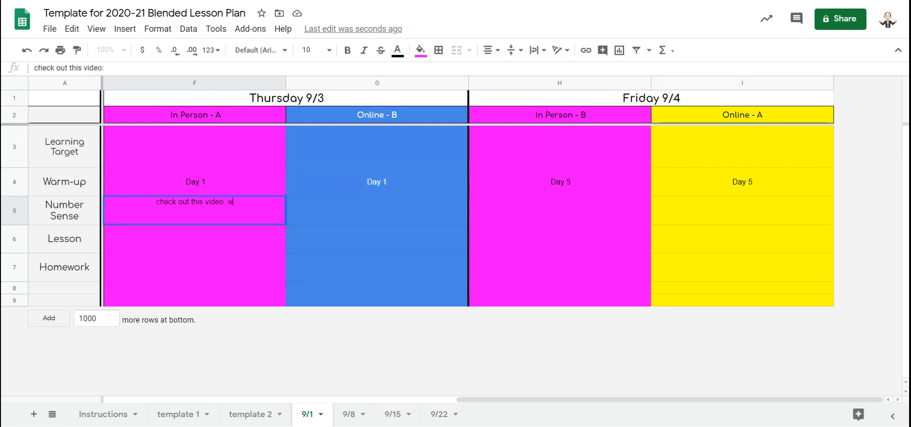
pyautogui.write('ww.youtube.com')
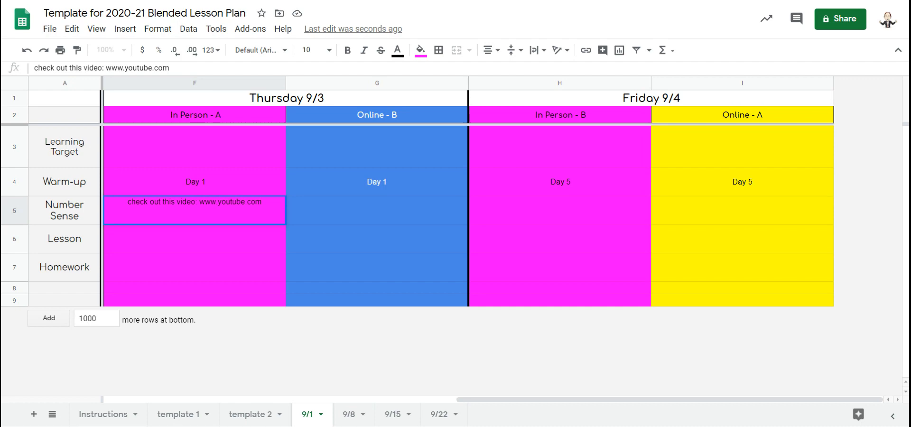
pyautogui.moveTo(200, 202); pyautogui.dragTo(261, 201)
pyautogui.hotkey('ctrl', 'k')
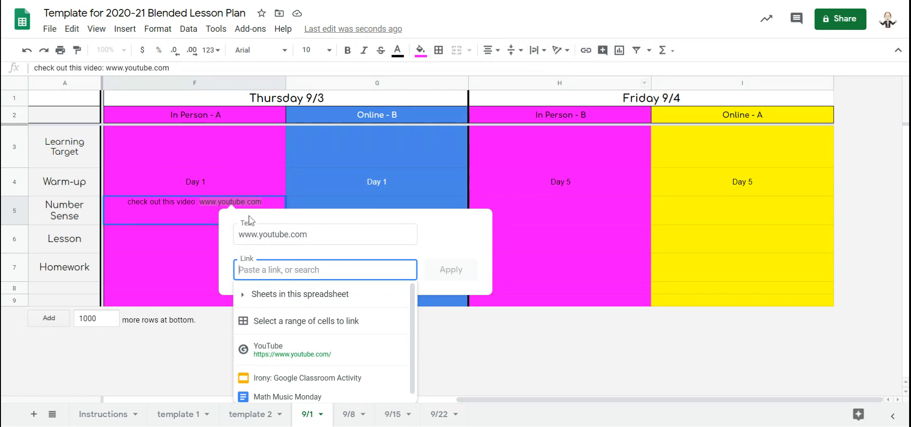
pyautogui.click(266, 348)
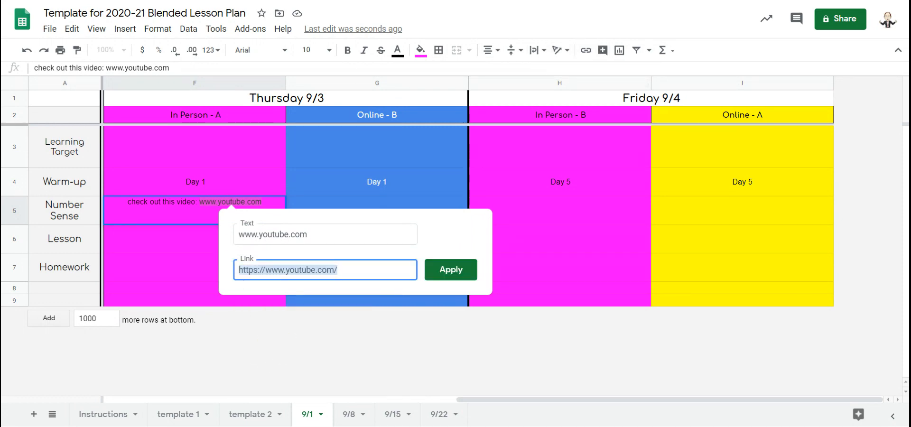
pyautogui.click(444, 278)
pyautogui.click(260, 199)
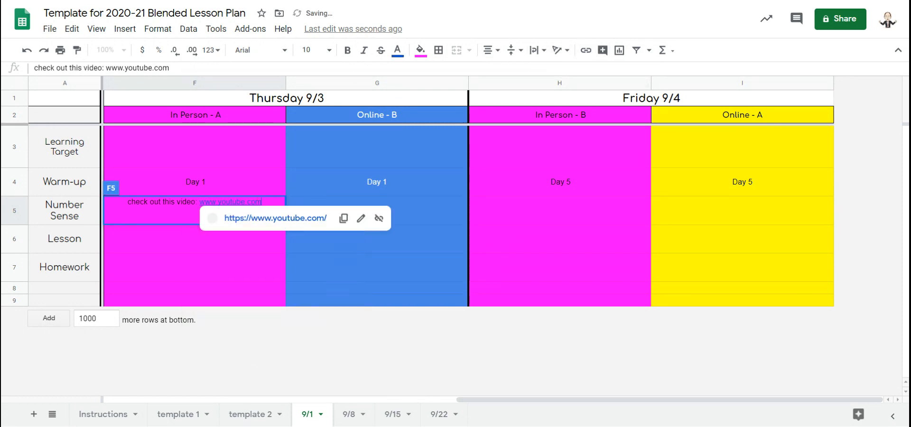
pyautogui.press('Return')
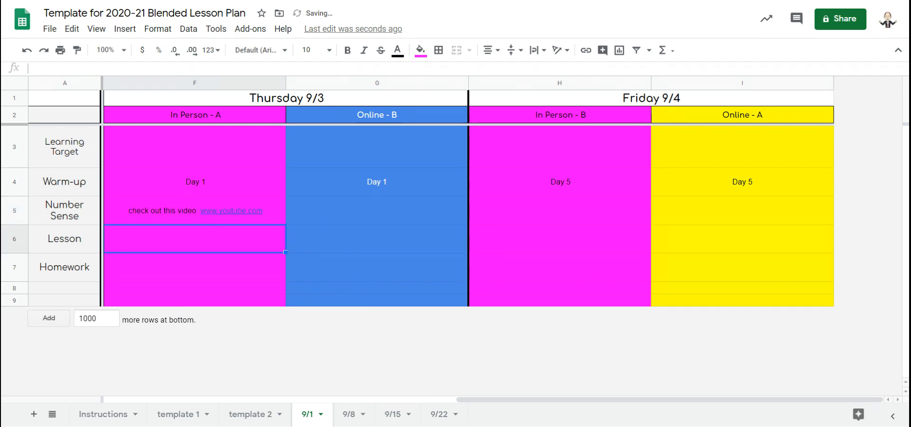
# Preview the YouTube link, then clear the contents of Thursday's In Person Number Sense cell
pyautogui.click(250, 209)
pyautogui.click(271, 201)
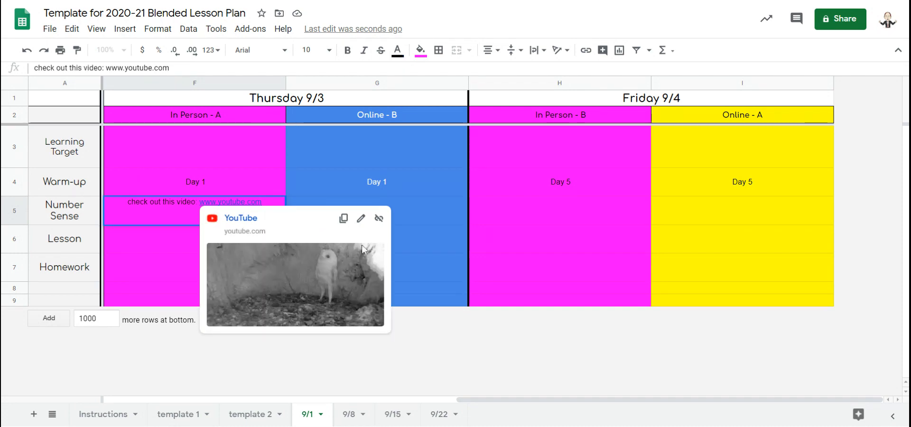
pyautogui.click(171, 220)
pyautogui.press('Return')
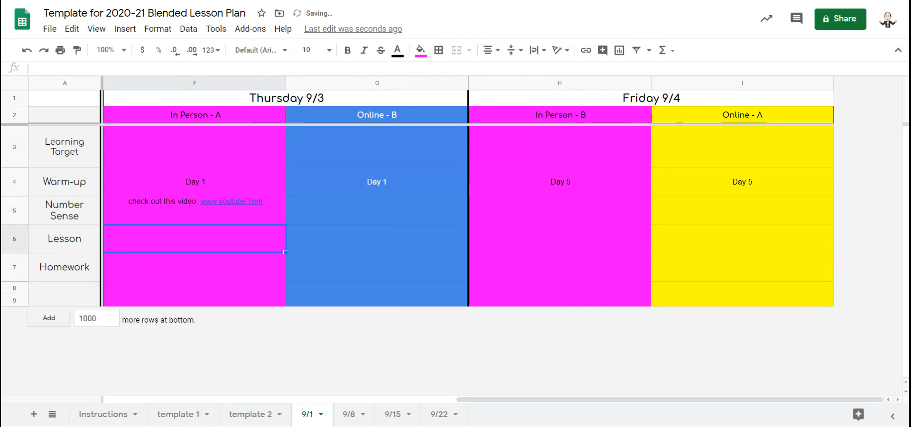
pyautogui.click(155, 205)
pyautogui.press('Delete')
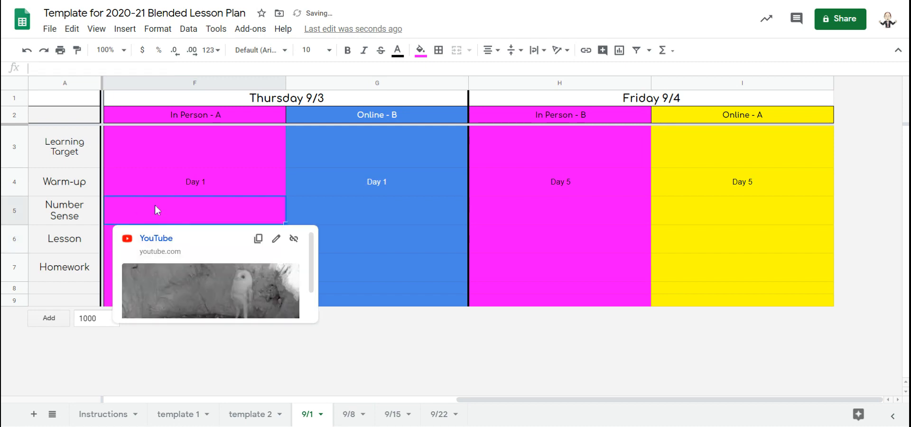
# Delete the 9/15 sheet, confirming the deletion
pyautogui.click(462, 349)
pyautogui.click(409, 419)
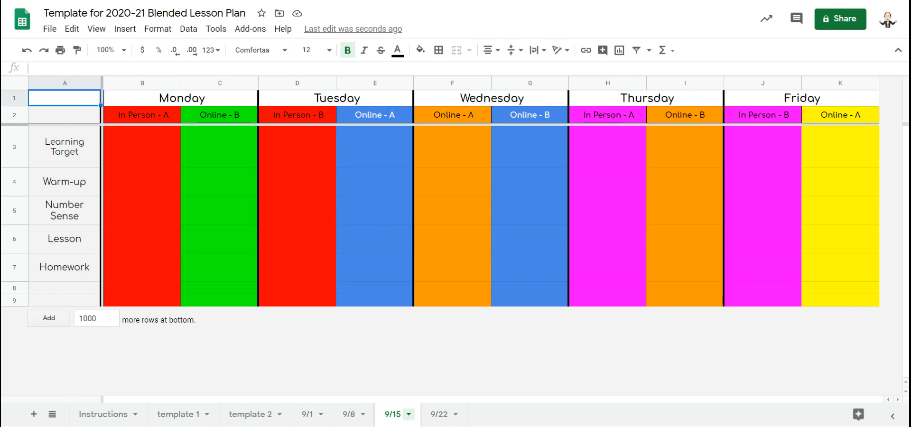
pyautogui.click(408, 414)
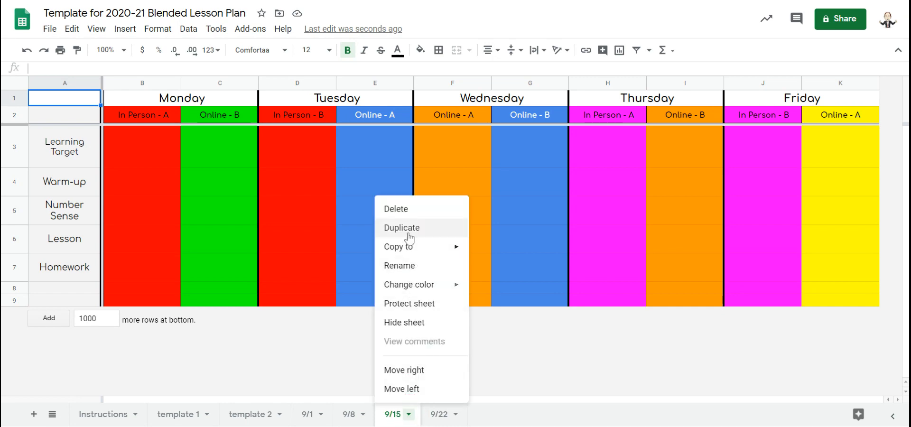
pyautogui.click(396, 211)
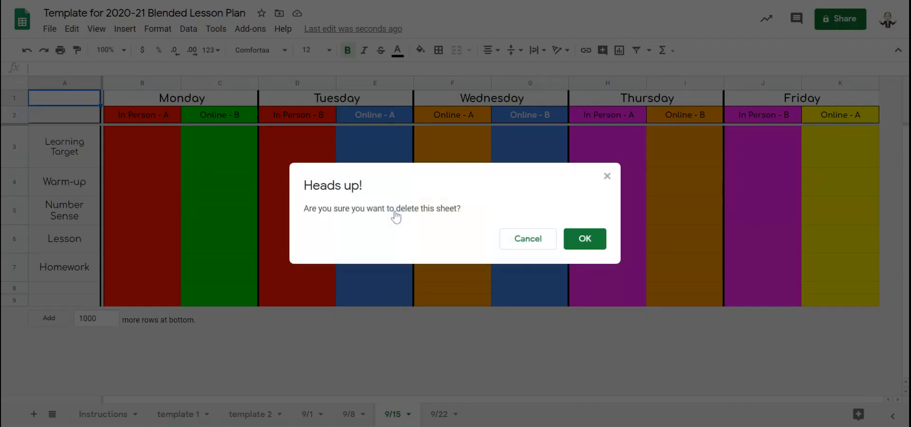
pyautogui.click(585, 239)
# Delete the 9/22 sheet, confirming the deletion
pyautogui.click(406, 414)
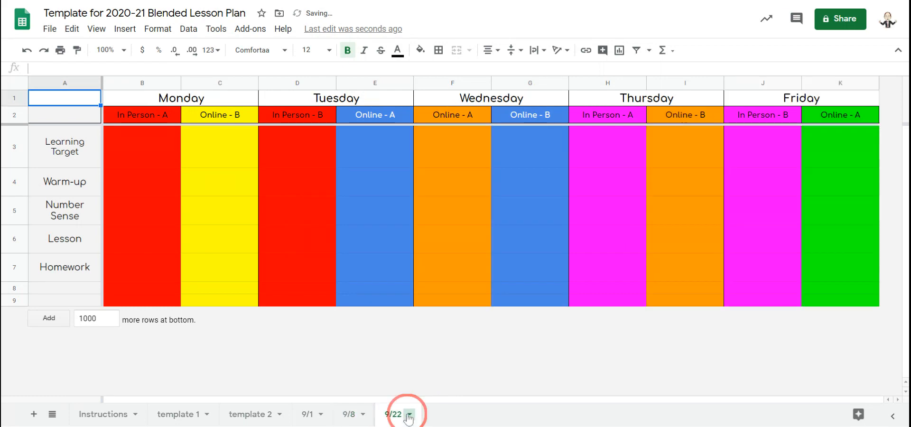
pyautogui.click(408, 415)
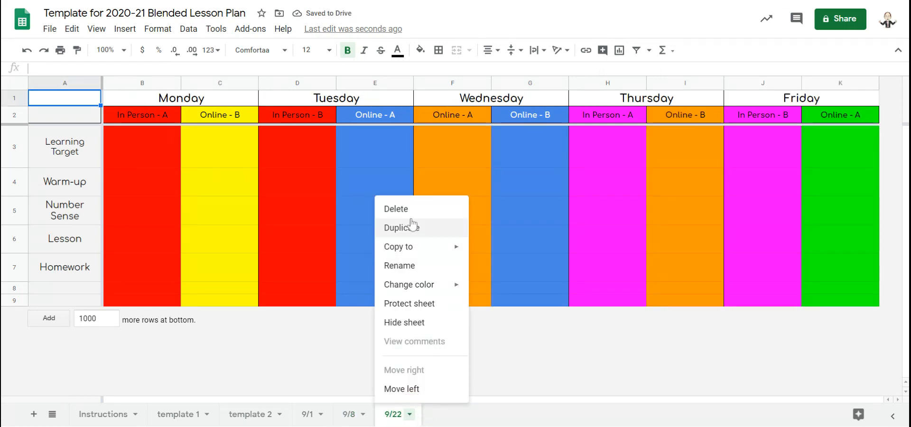
pyautogui.click(397, 210)
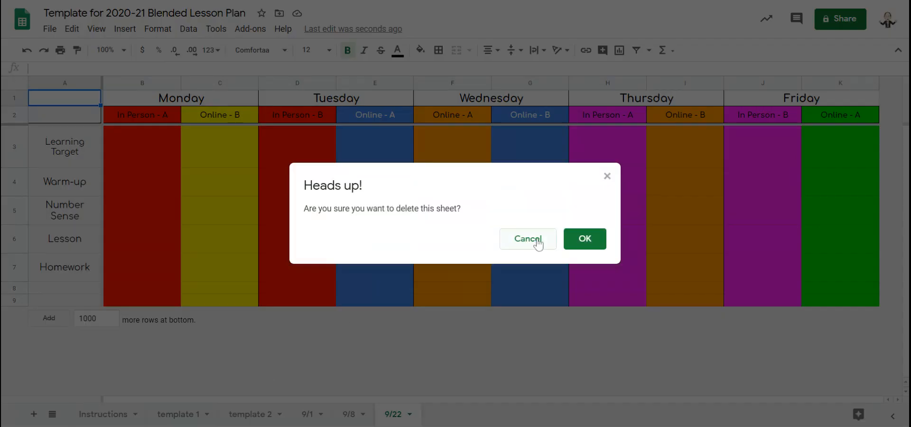
pyautogui.click(584, 241)
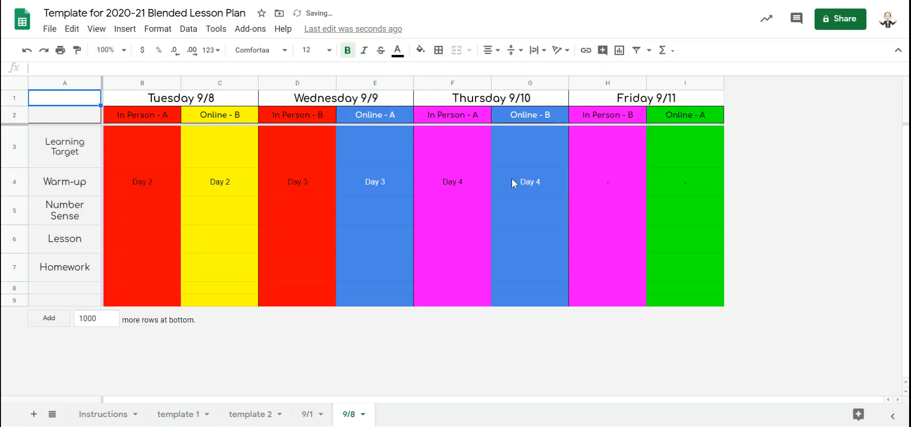
# On the 9/8 sheet, enter "I will be able to justify why the event was significant" as Tuesday's In Person learning target and widen column B
pyautogui.click(133, 163)
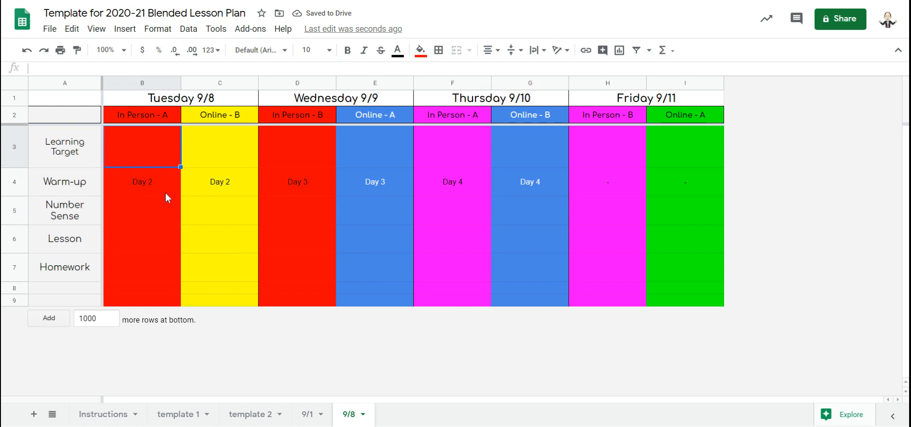
pyautogui.write('I wi')
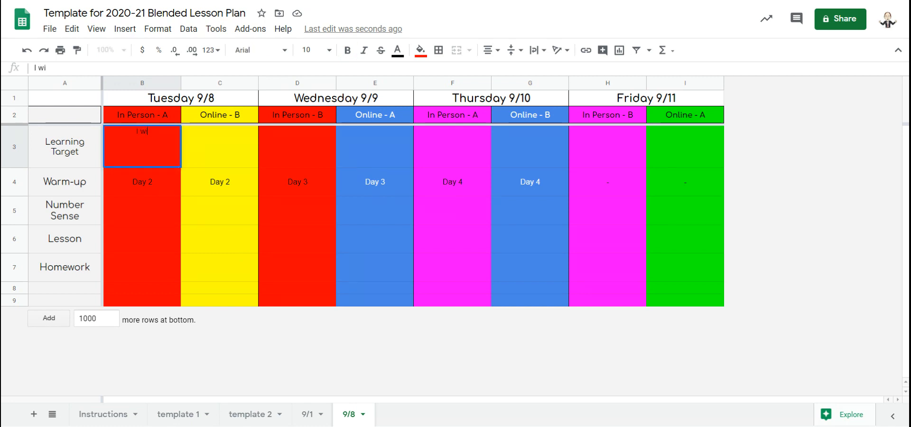
pyautogui.write('ll be able to')
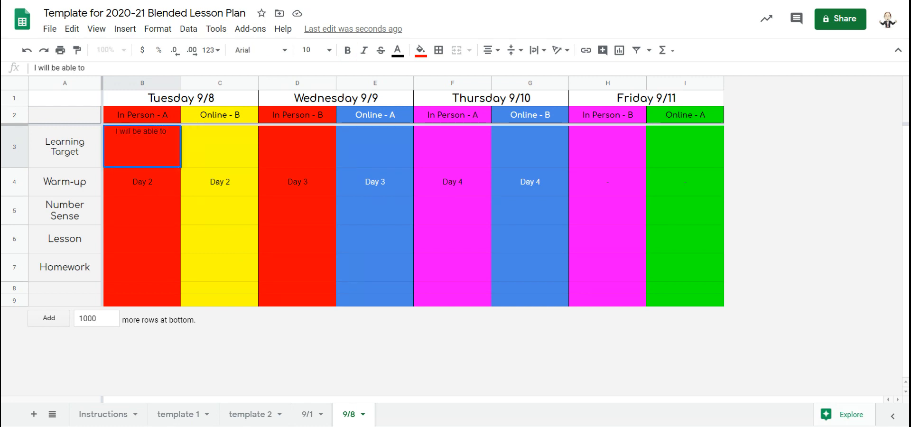
pyautogui.write(' justify why')
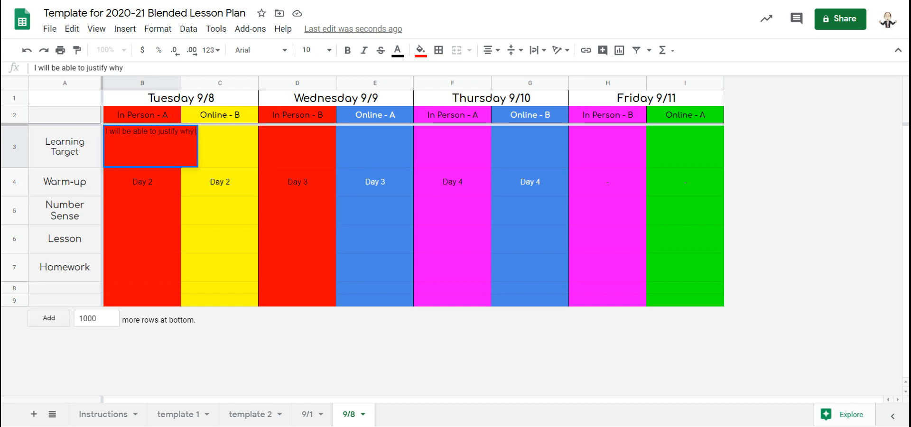
pyautogui.write(' the event')
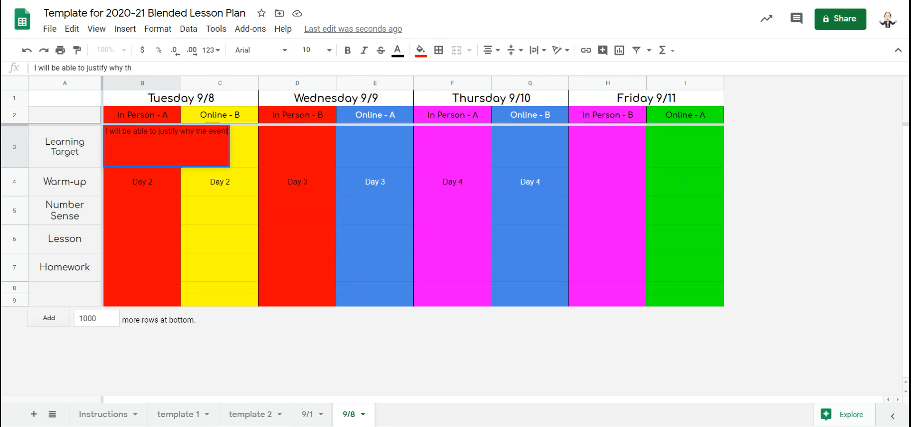
pyautogui.write(' was significant')
pyautogui.press('Return')
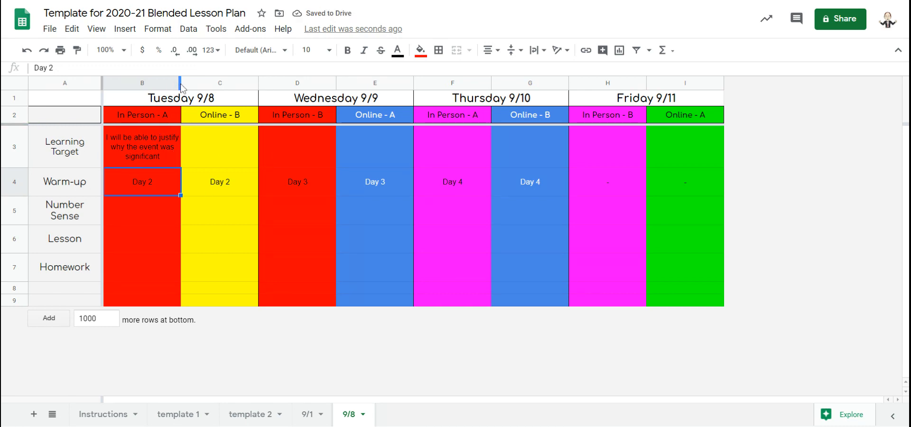
pyautogui.moveTo(181, 87); pyautogui.dragTo(236, 85)
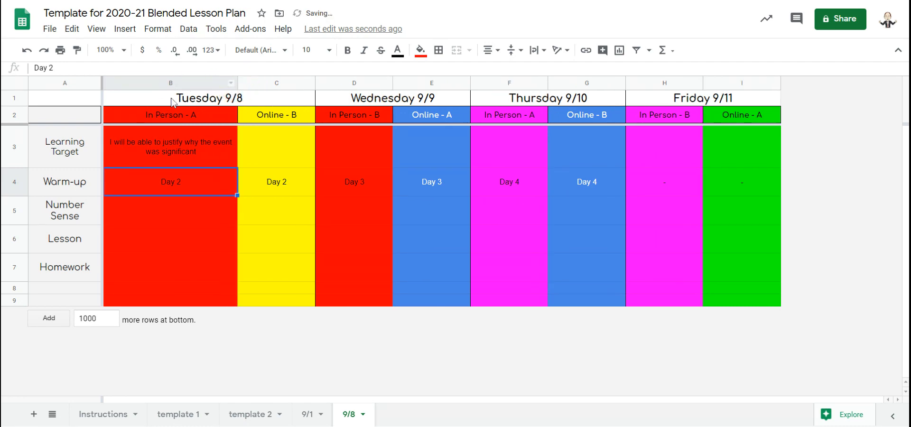
# Switch through the 9/1, template 1 and template 2 sheets, ending on template 1
pyautogui.click(308, 415)
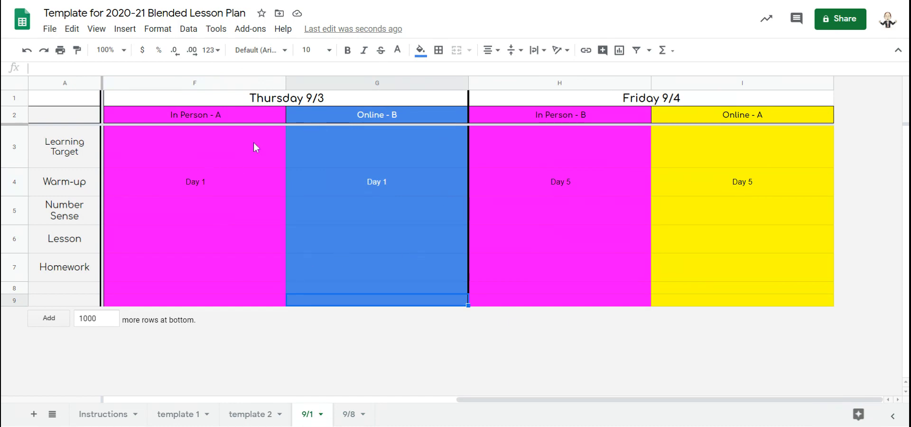
pyautogui.click(184, 420)
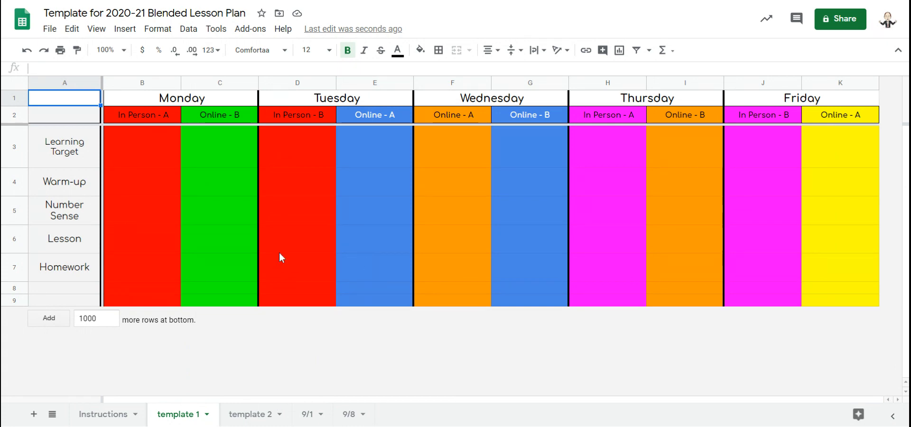
pyautogui.click(236, 414)
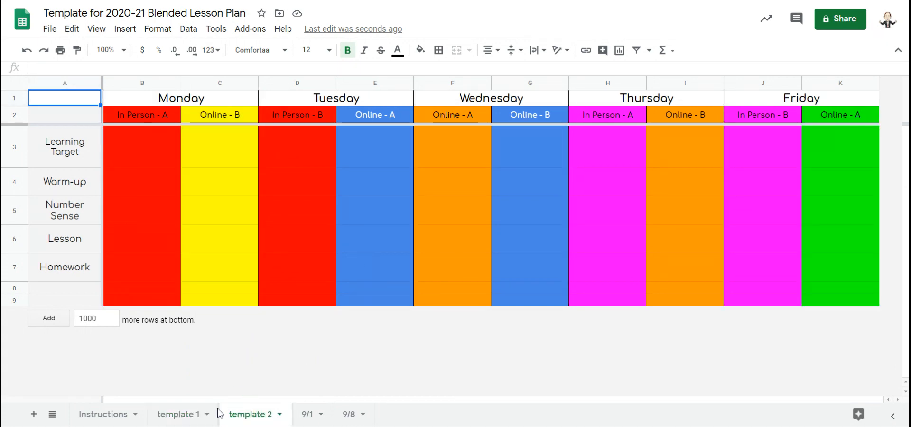
pyautogui.click(166, 418)
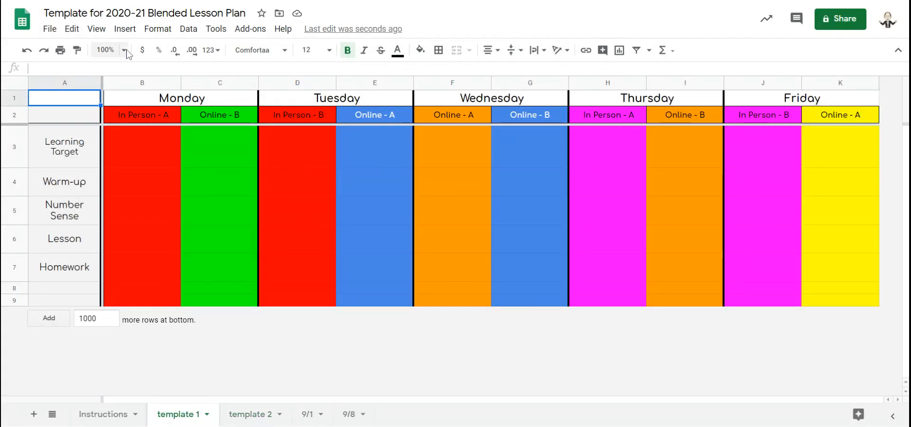
# Zoom template 1 to 150% to examine the layout, then set the zoom back to 100%
pyautogui.click(111, 50)
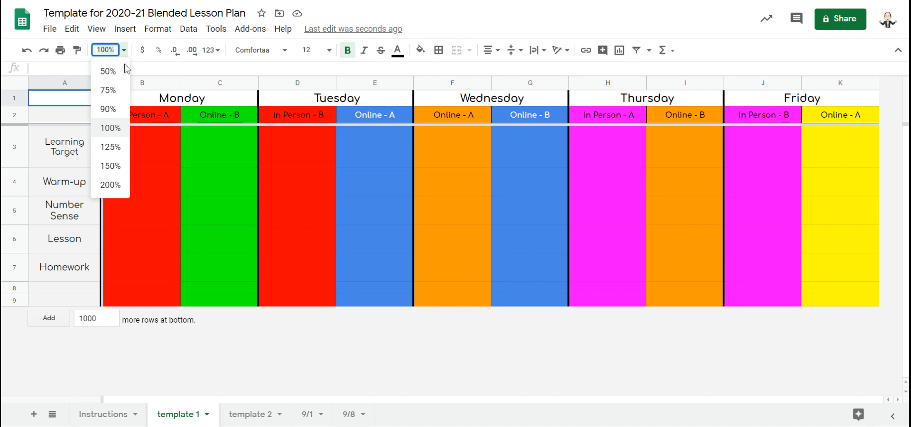
pyautogui.click(110, 166)
pyautogui.scroll(-1, 213, 259)
pyautogui.scroll(1, 214, 259)
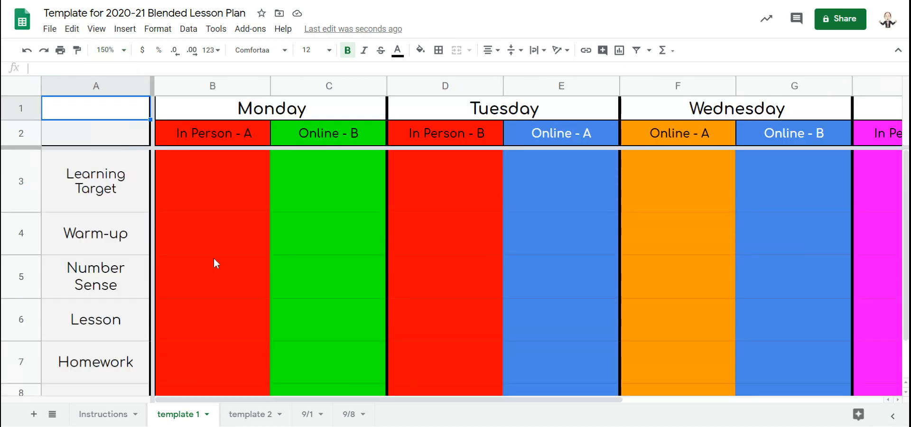
pyautogui.hscroll(4, 181, 258)
pyautogui.hscroll(-4, 181, 258)
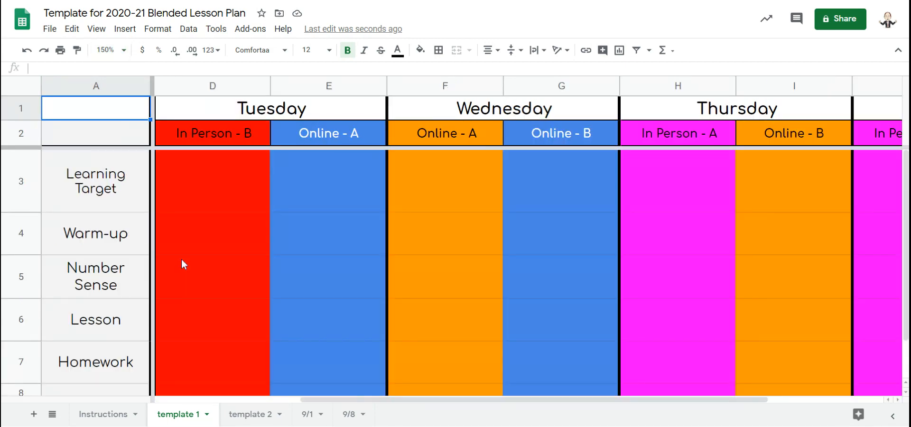
pyautogui.scroll(-1, 224, 194)
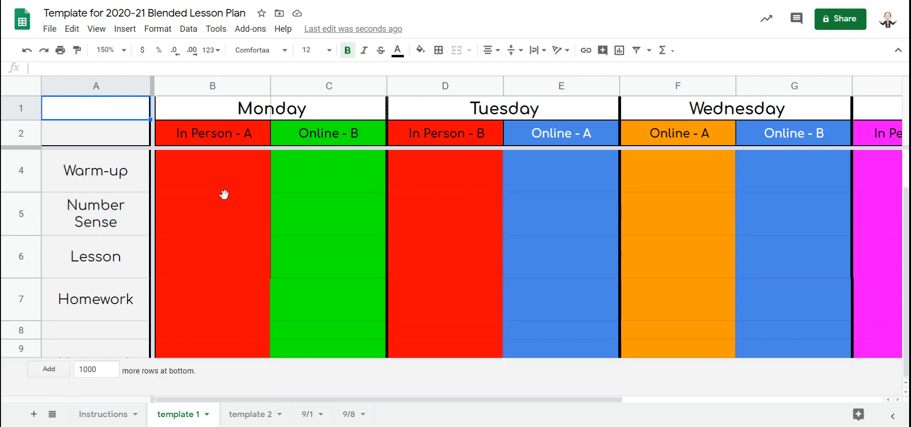
pyautogui.scroll(1, 224, 195)
pyautogui.hscroll(4, 224, 195)
pyautogui.hscroll(-4, 224, 195)
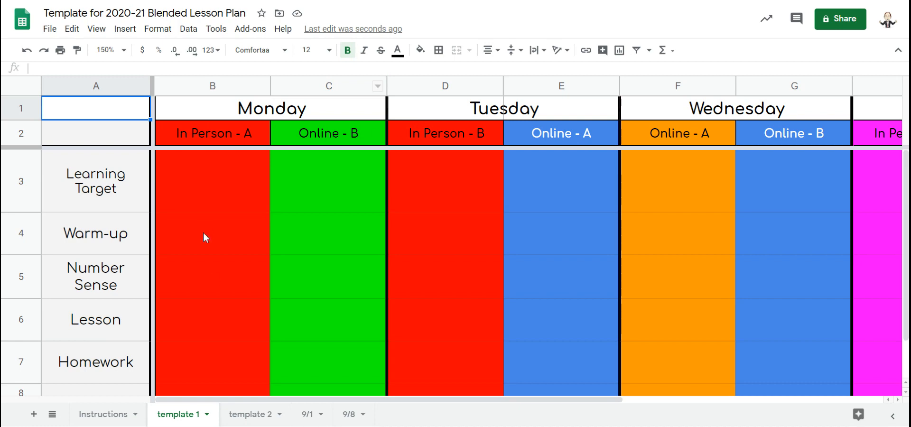
pyautogui.click(123, 50)
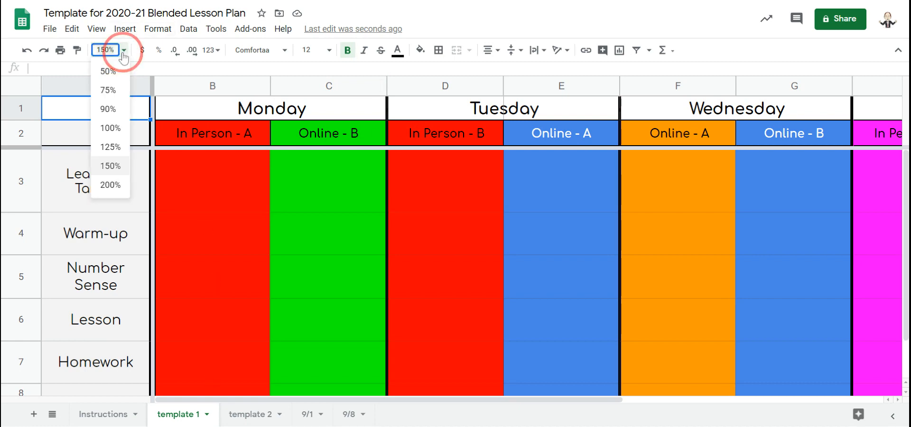
pyautogui.click(105, 129)
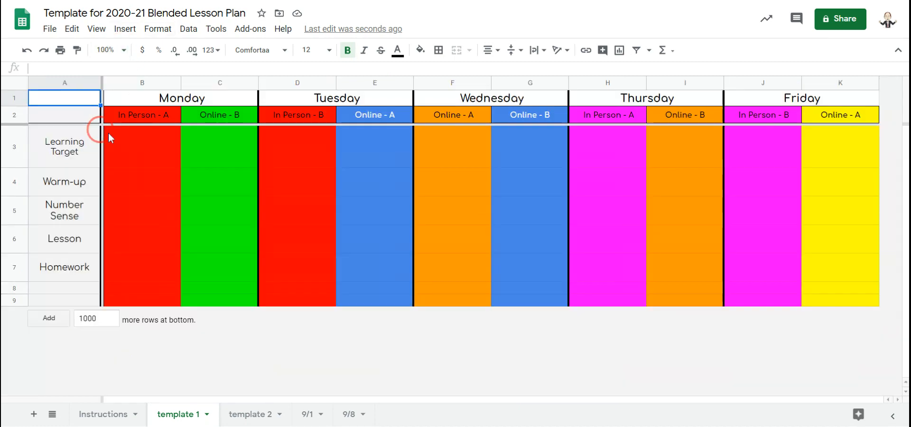